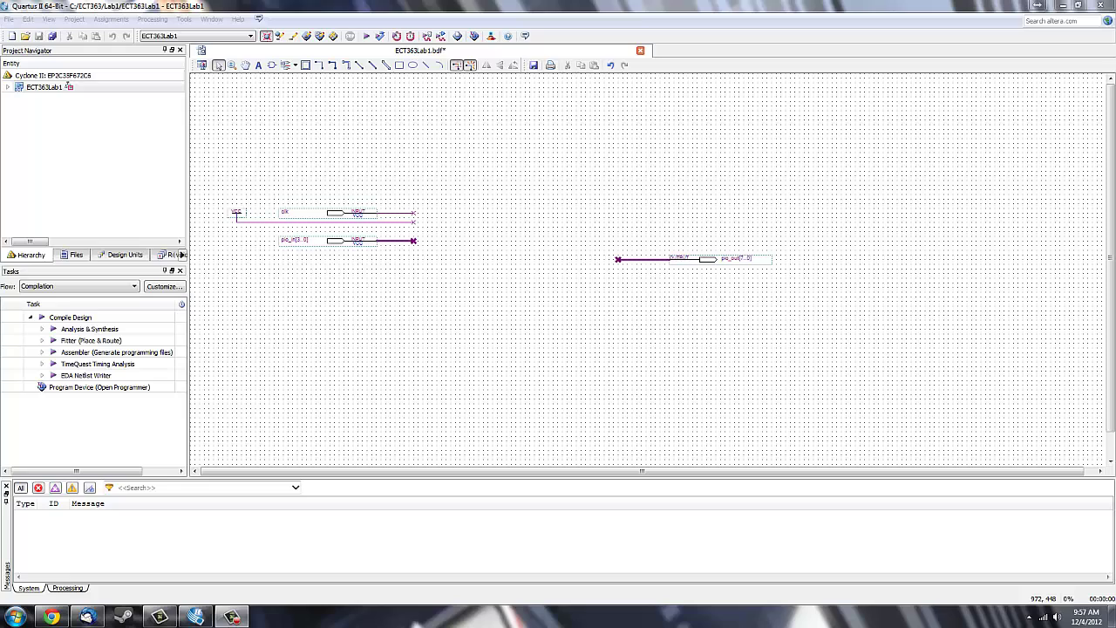
Launch SOPC Builder and open the existing system file lab1proc.sopc from the Lab1 folder
left_click(755, 334)
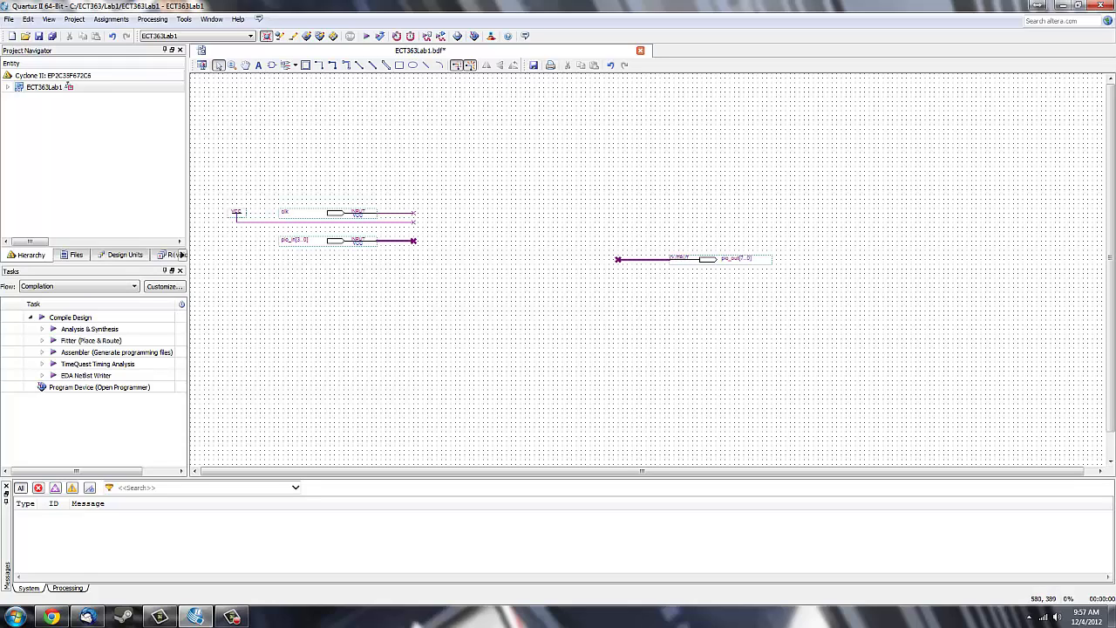
left_click(184, 19)
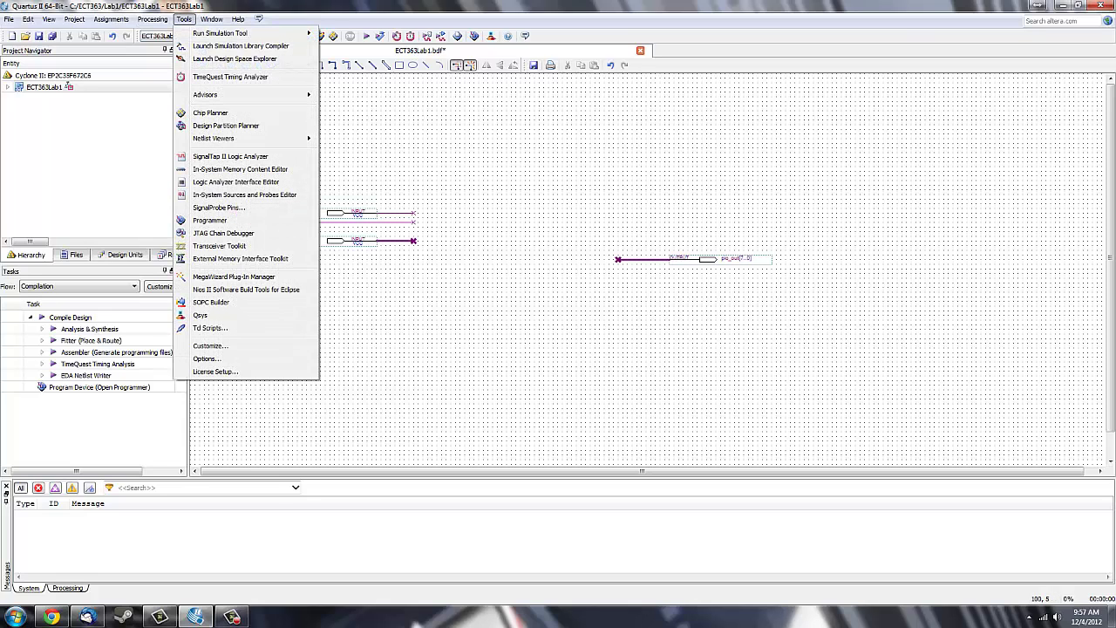
left_click(211, 302)
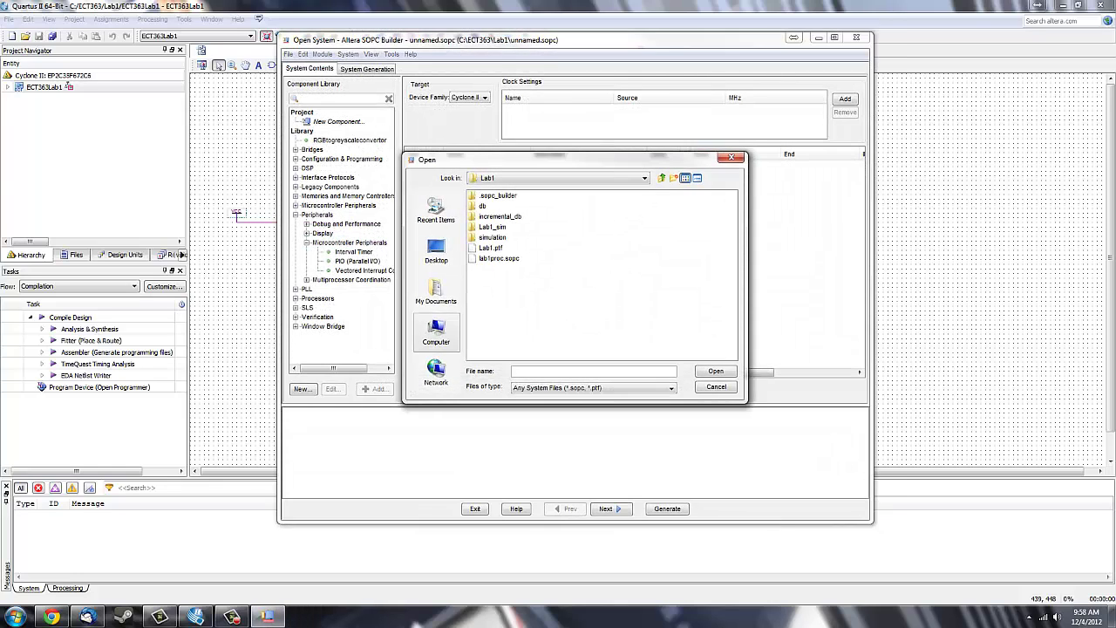
left_click(499, 258)
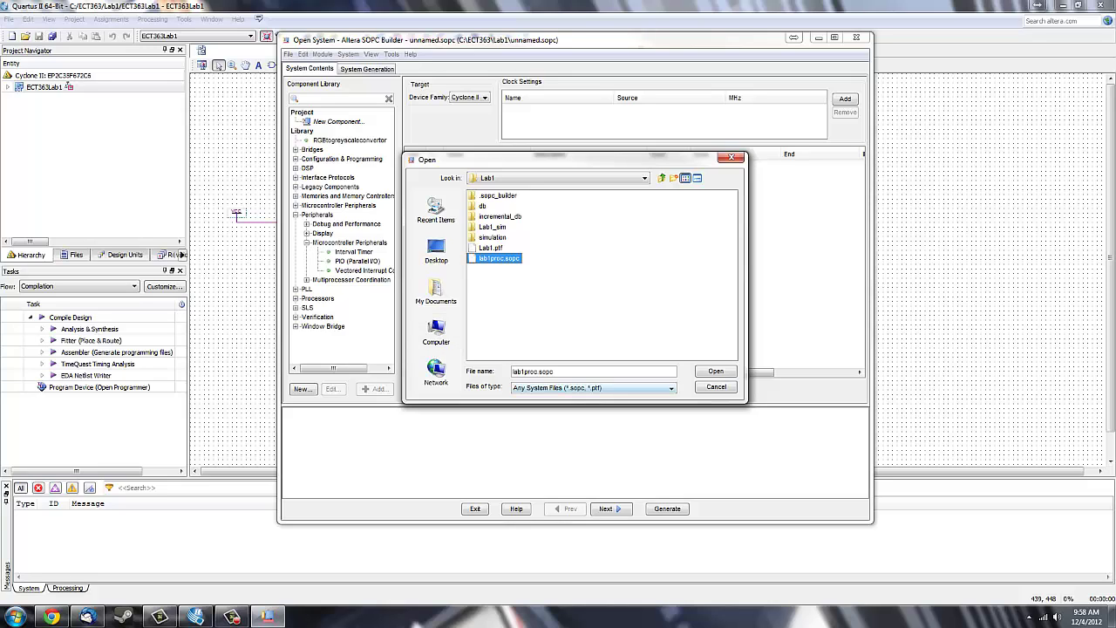
key("Return")
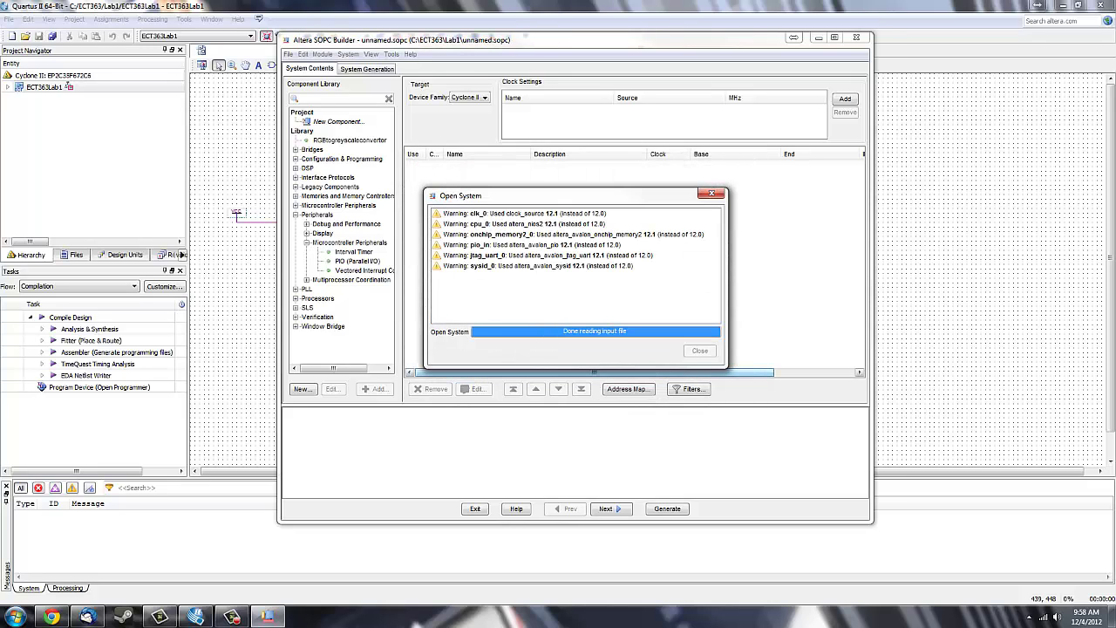
key("Return")
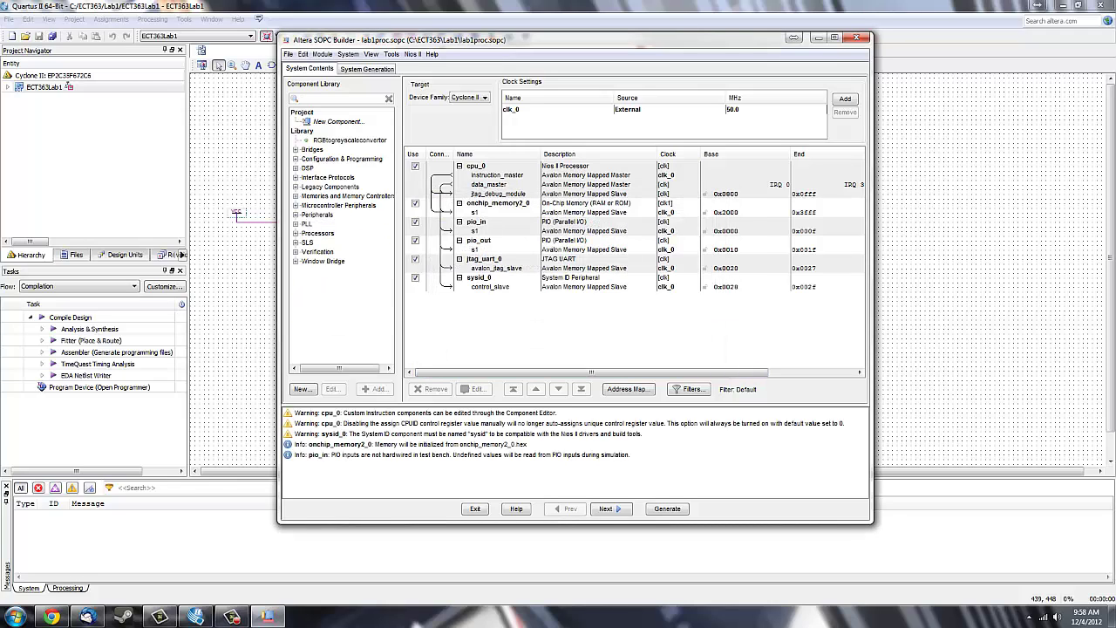
Locate the Nios II Processor in the component library and set cpu_0's reset and exception vector memories to onchip_memory2_0
left_click(295, 234)
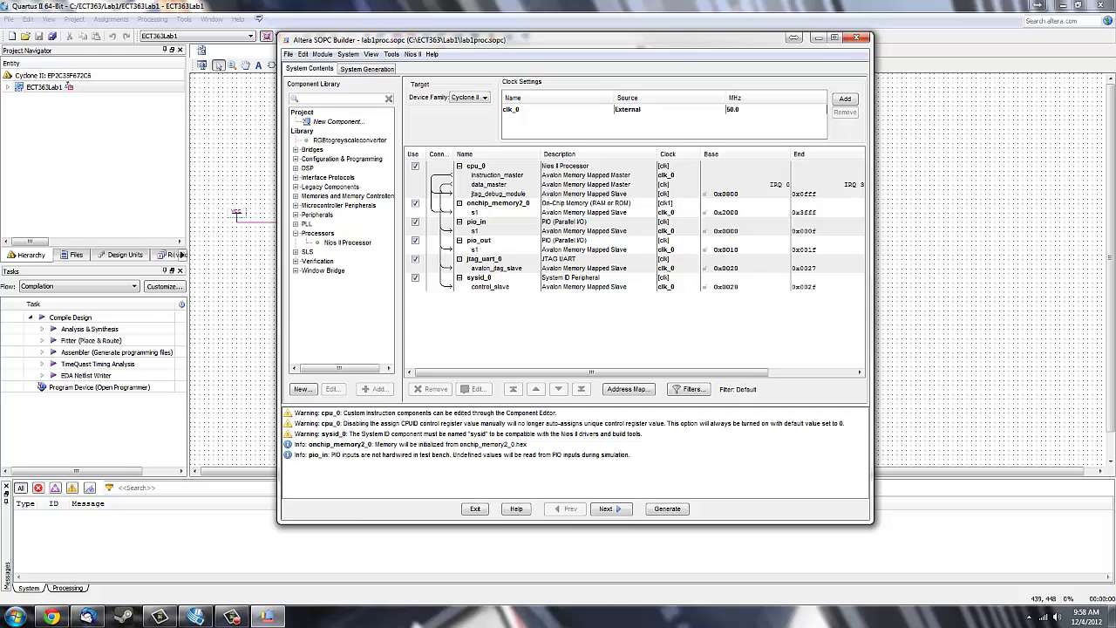
left_click(348, 243)
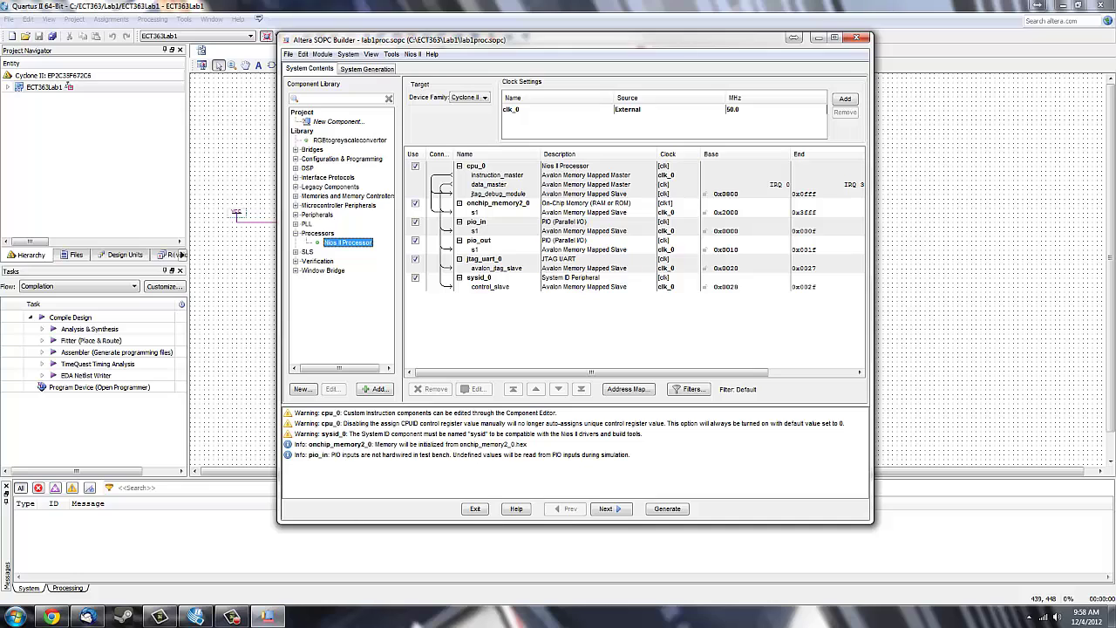
double_click(476, 166)
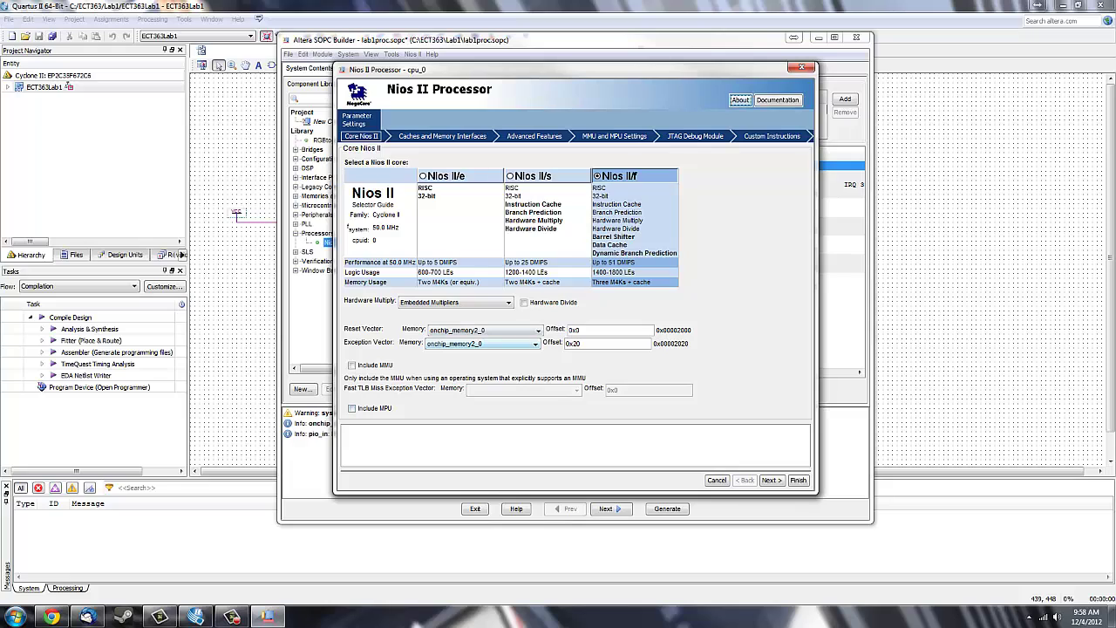
left_click(506, 330)
left_click(497, 342)
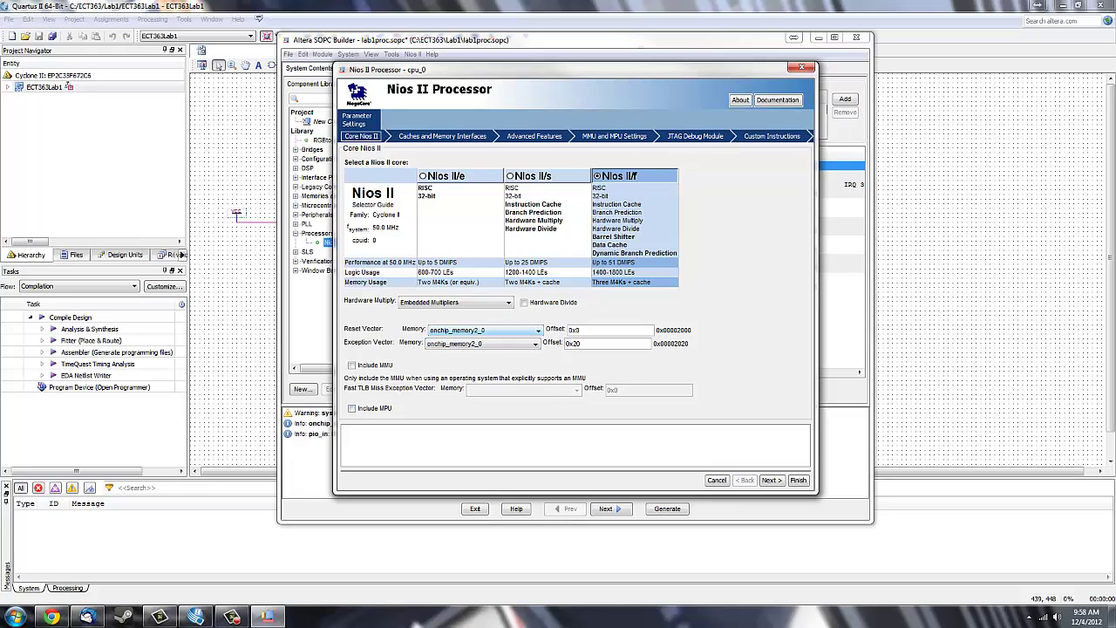
left_click(505, 343)
left_click(497, 355)
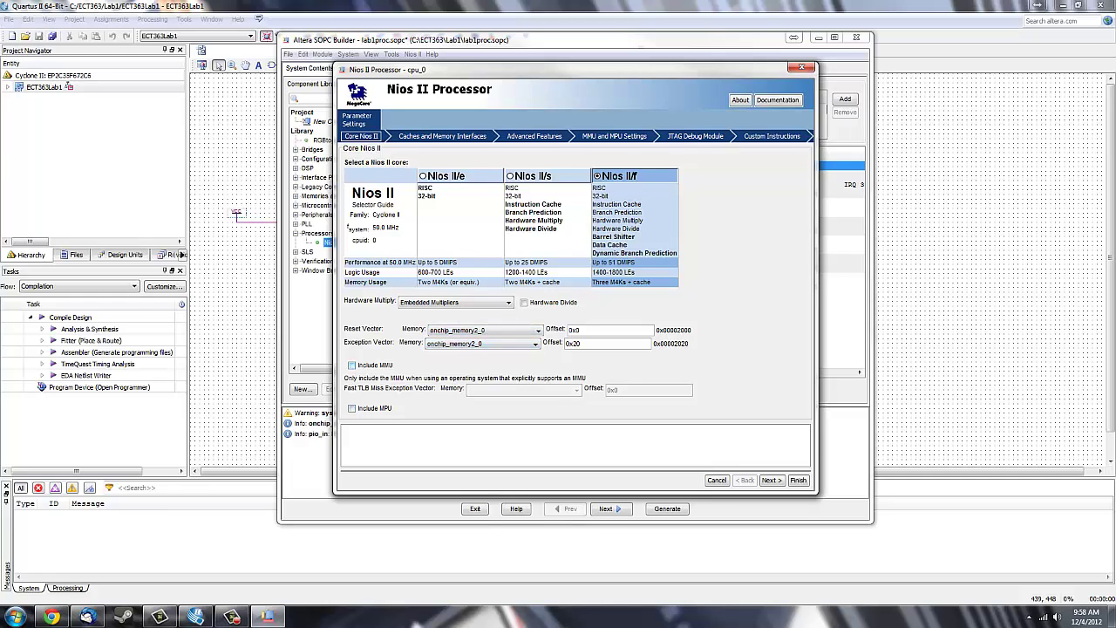
Leave the MMU excluded, review cpu_0's settings through the JTAG Debug Module page, and finish the processor configuration
left_click(351, 365)
left_click(351, 365)
left_click(772, 480)
left_click(772, 481)
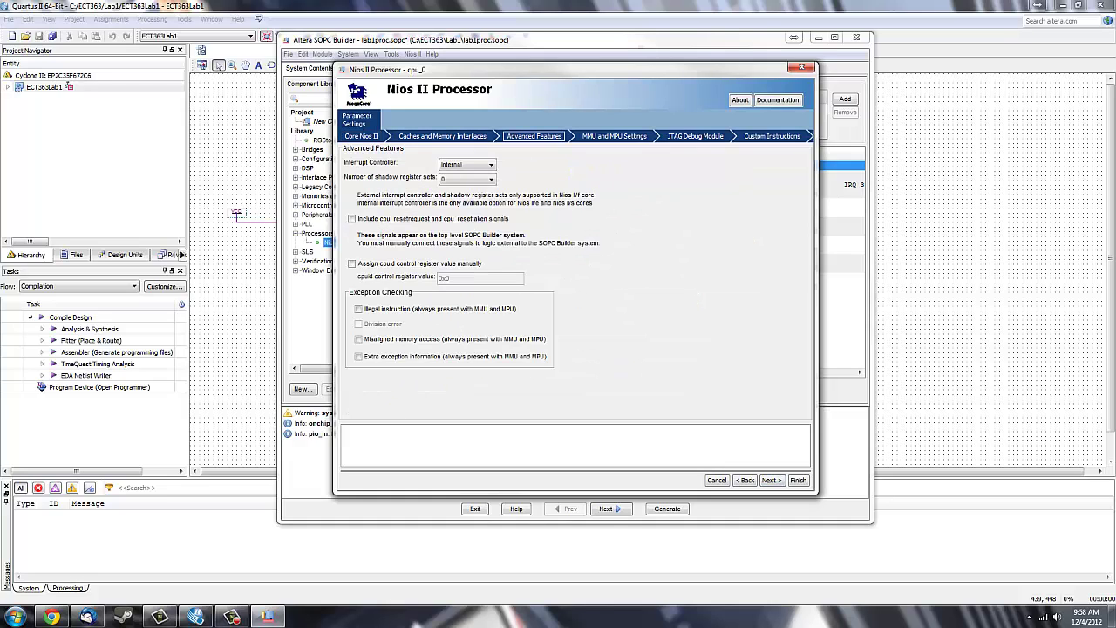
left_click(772, 480)
left_click(772, 480)
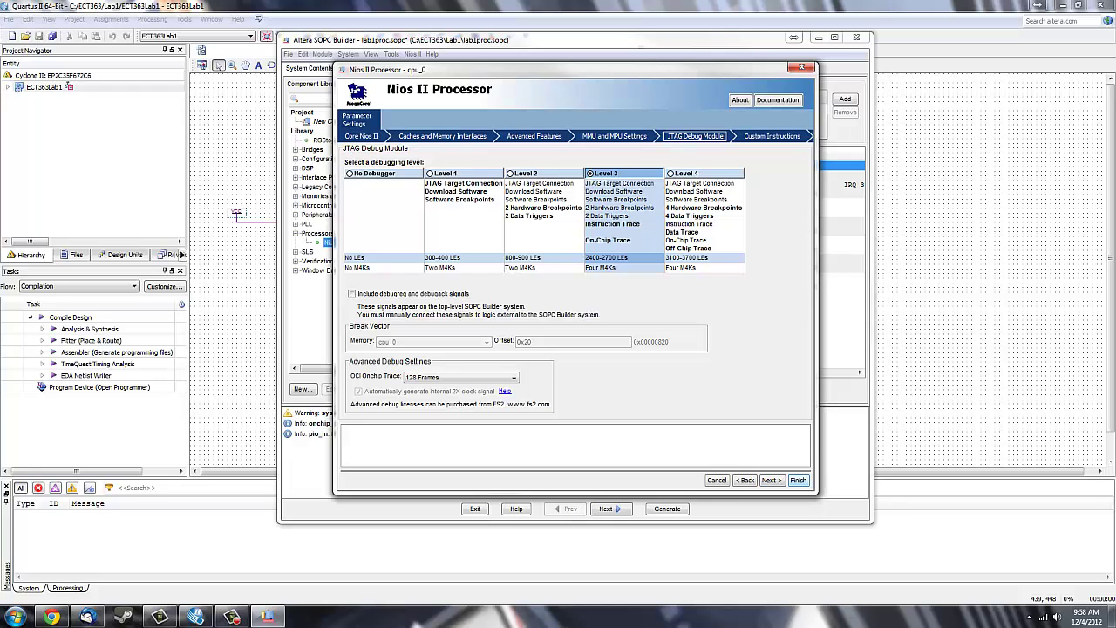
left_click(798, 481)
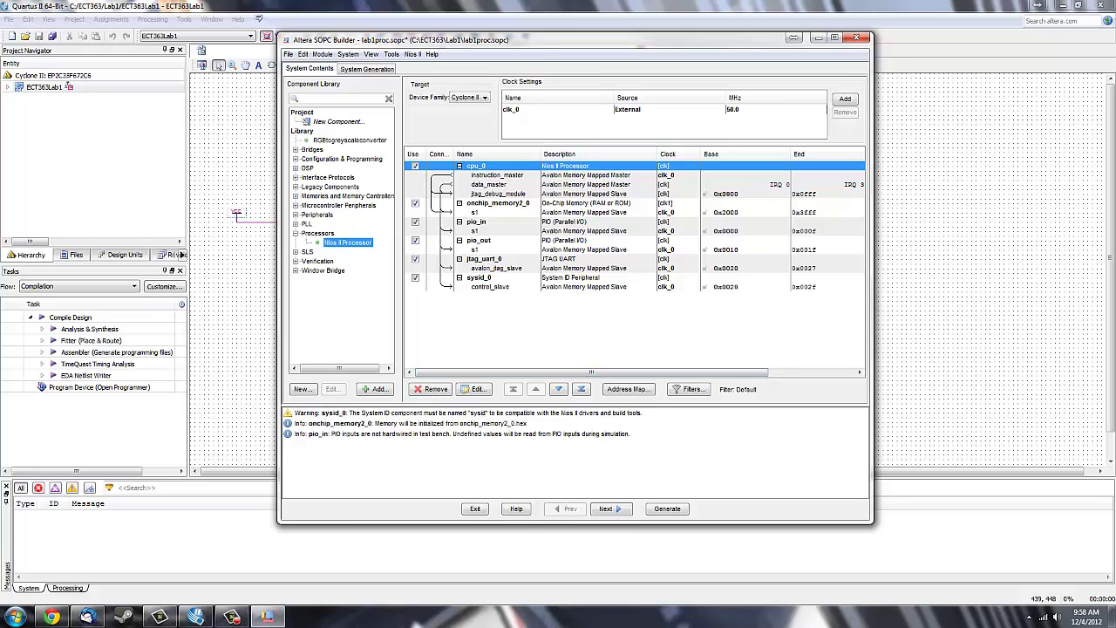
Locate On-Chip Memory (RAM or ROM) in the component library and review onchip_memory2_0's memory type and total size settings
left_click(296, 234)
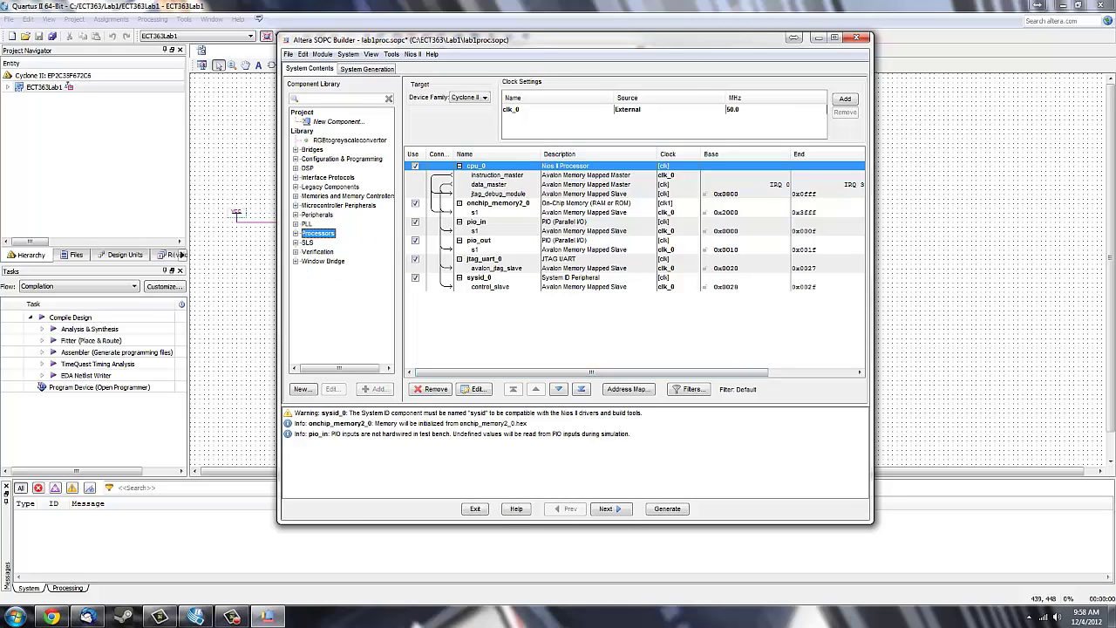
left_click(295, 196)
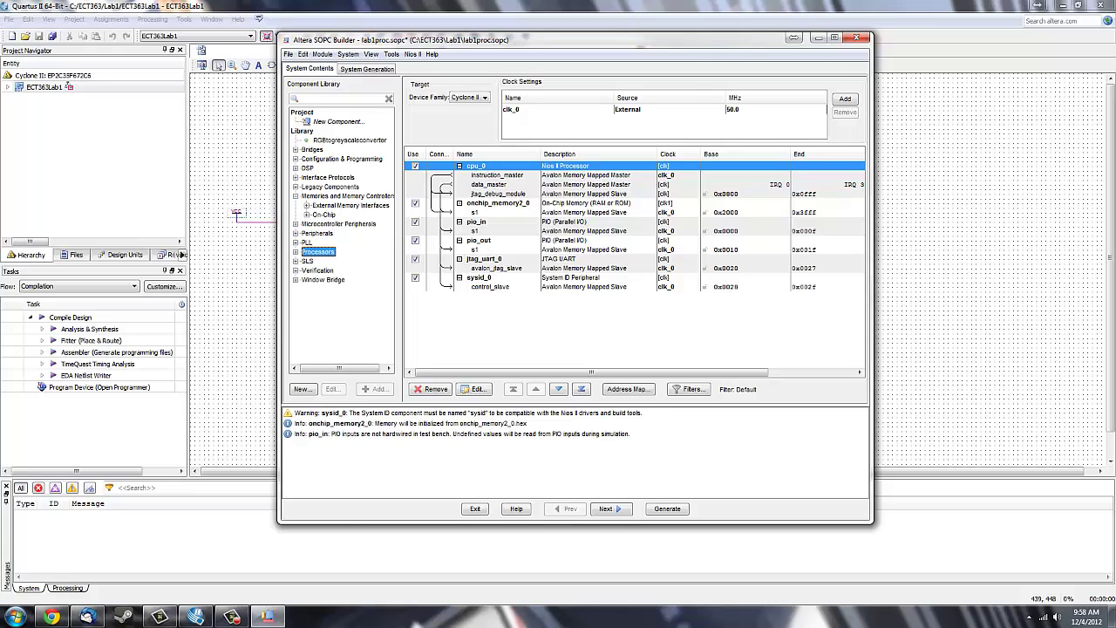
left_click(306, 214)
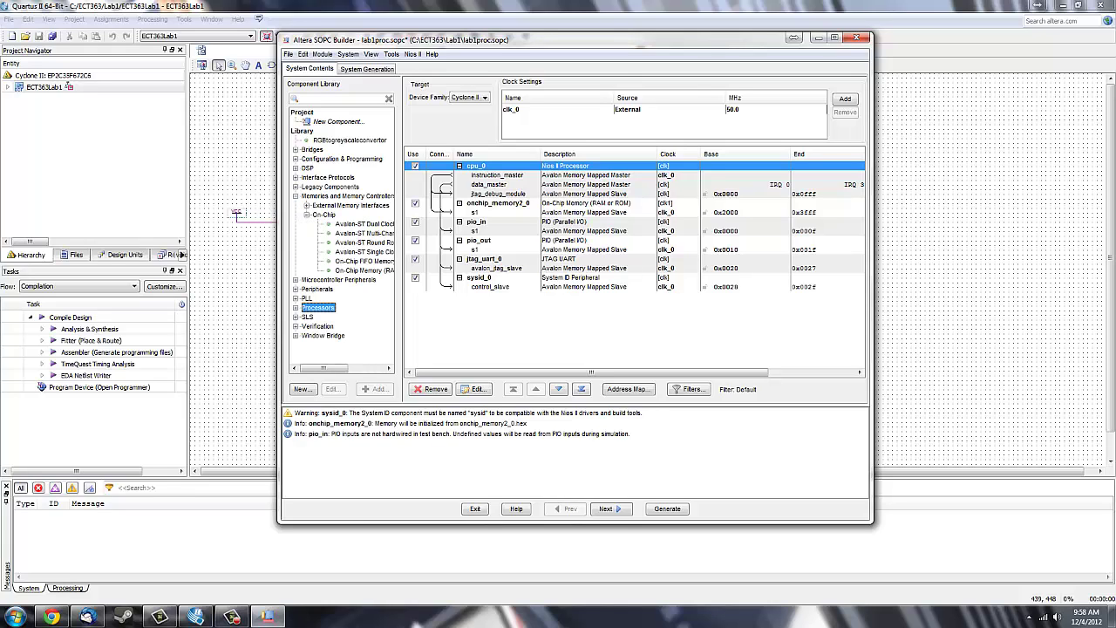
left_click(364, 270)
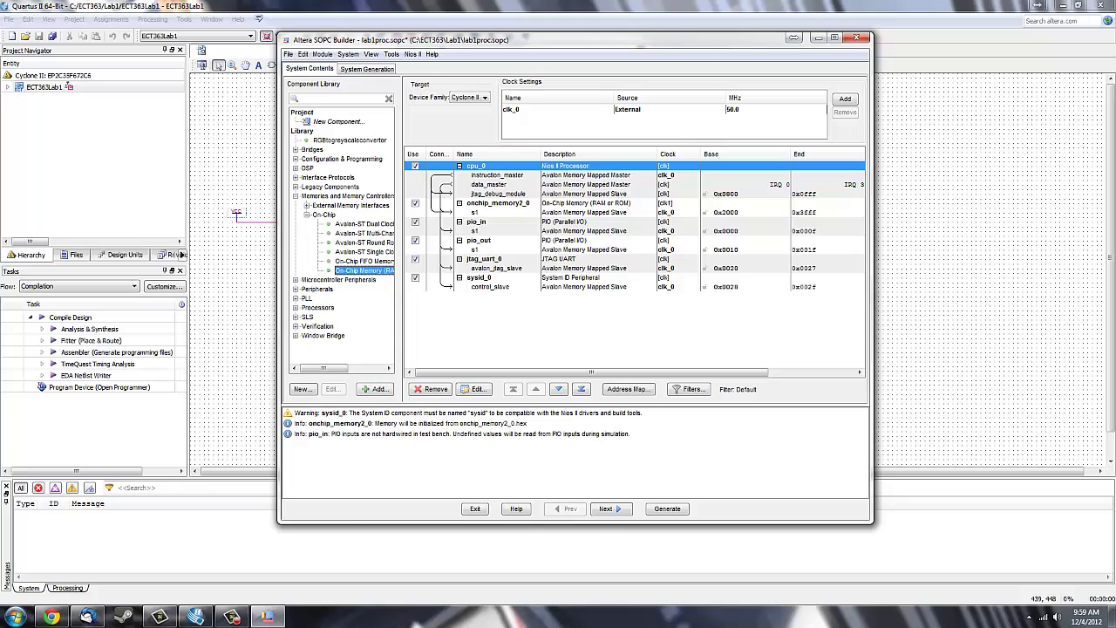
double_click(497, 203)
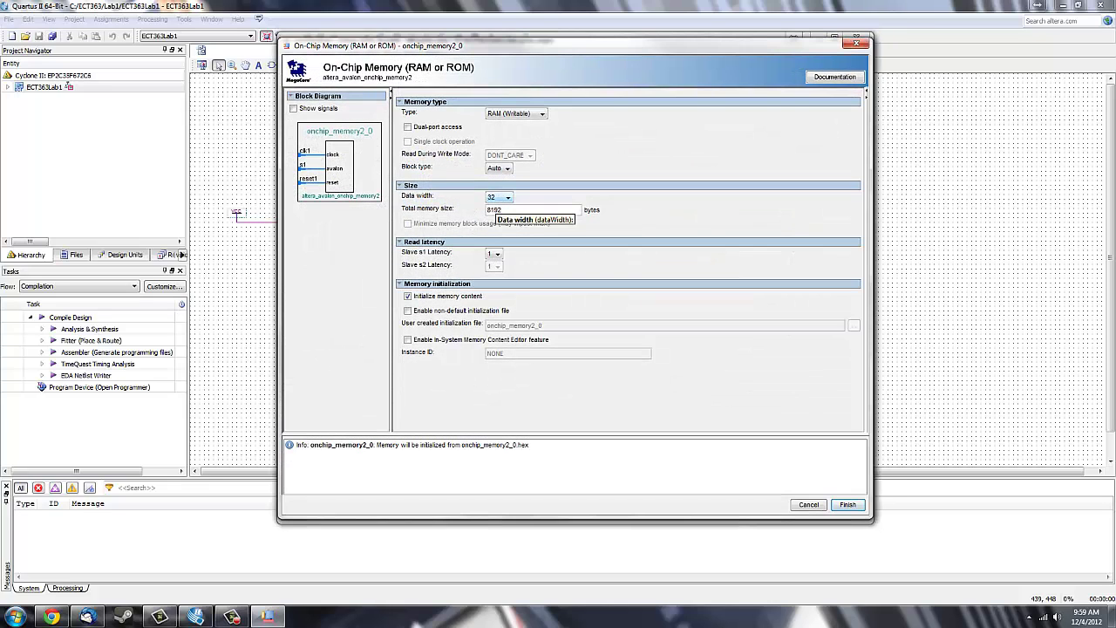
double_click(495, 210)
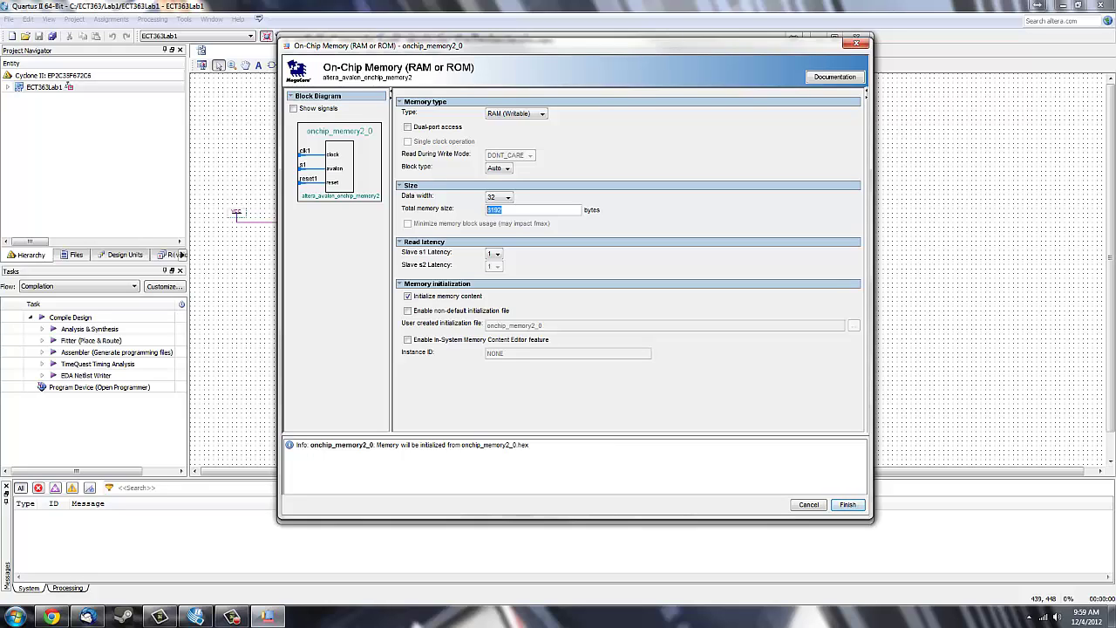
left_click(527, 114)
left_click(527, 114)
left_click(848, 505)
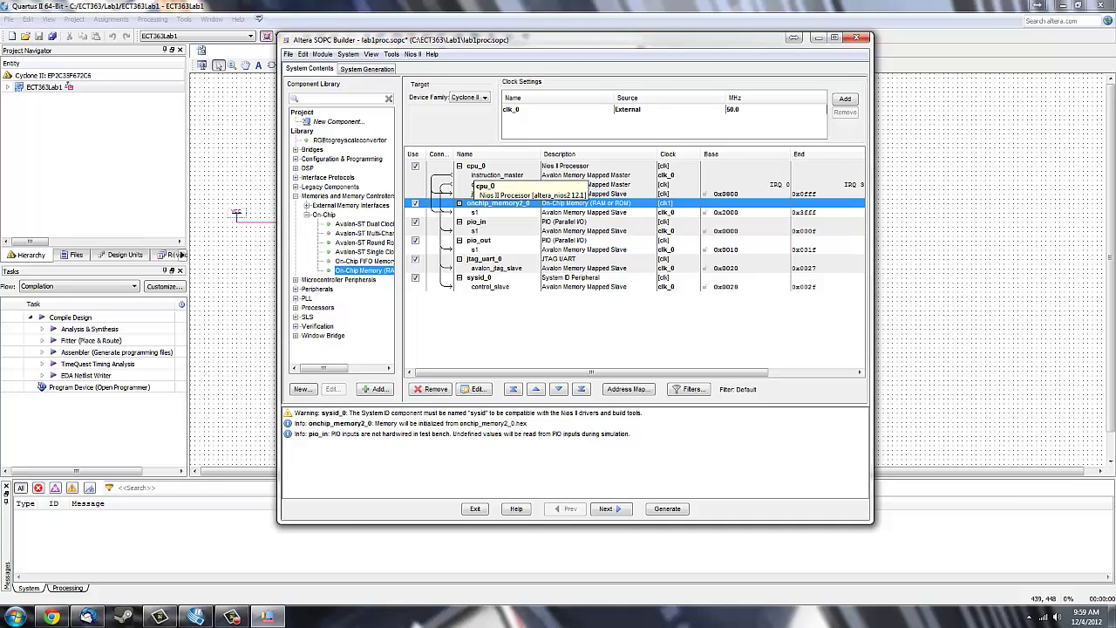
Reopen cpu_0 and select onchip_memory2_0 as the memory for both its reset and exception vectors
double_click(475, 168)
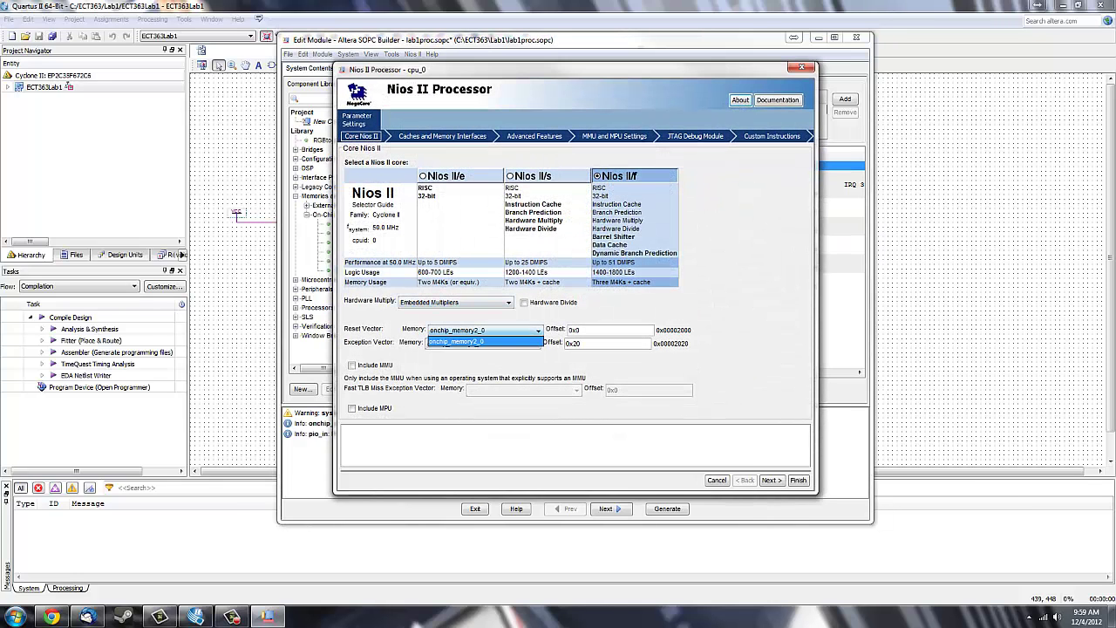
left_click(514, 344)
left_click(501, 355)
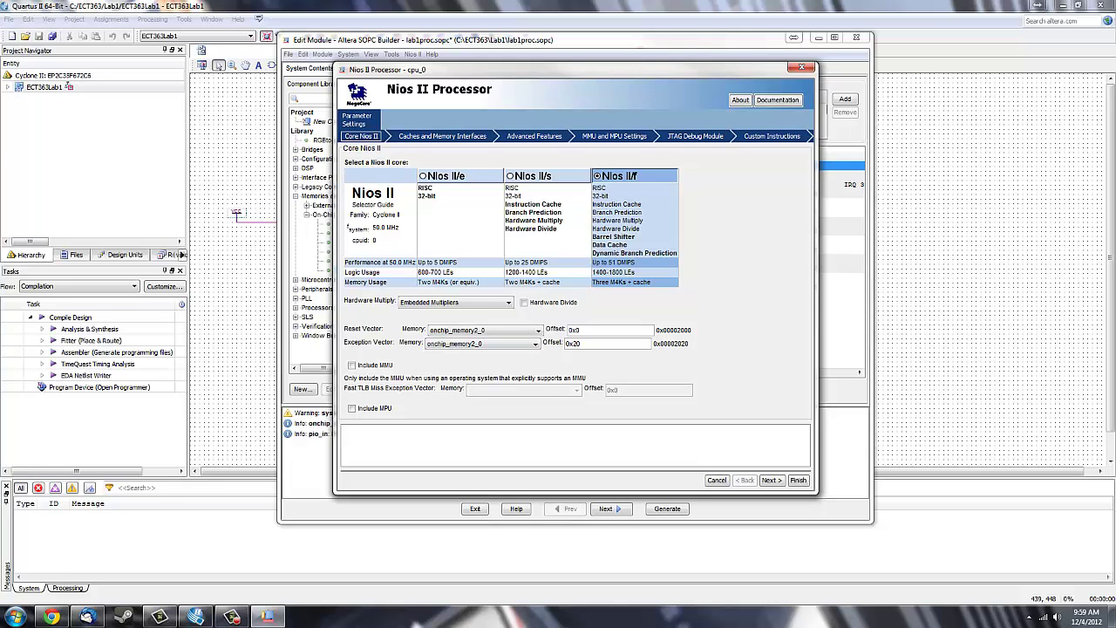
left_click(798, 479)
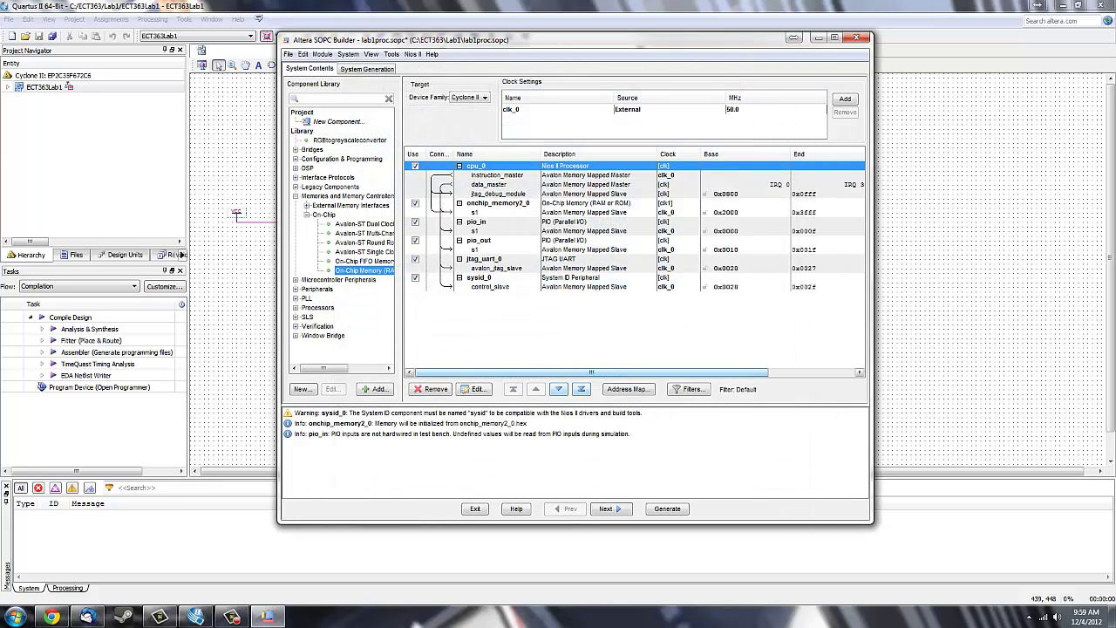
Search the component library for pio and review the width and direction settings of the pio_in component
left_click(476, 221)
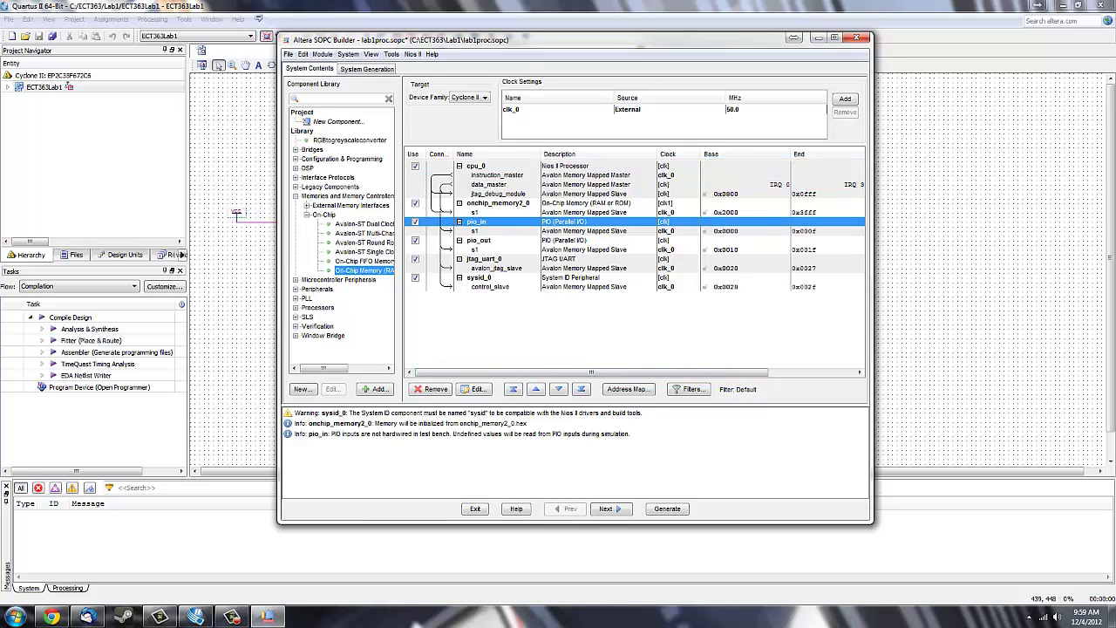
type("pio")
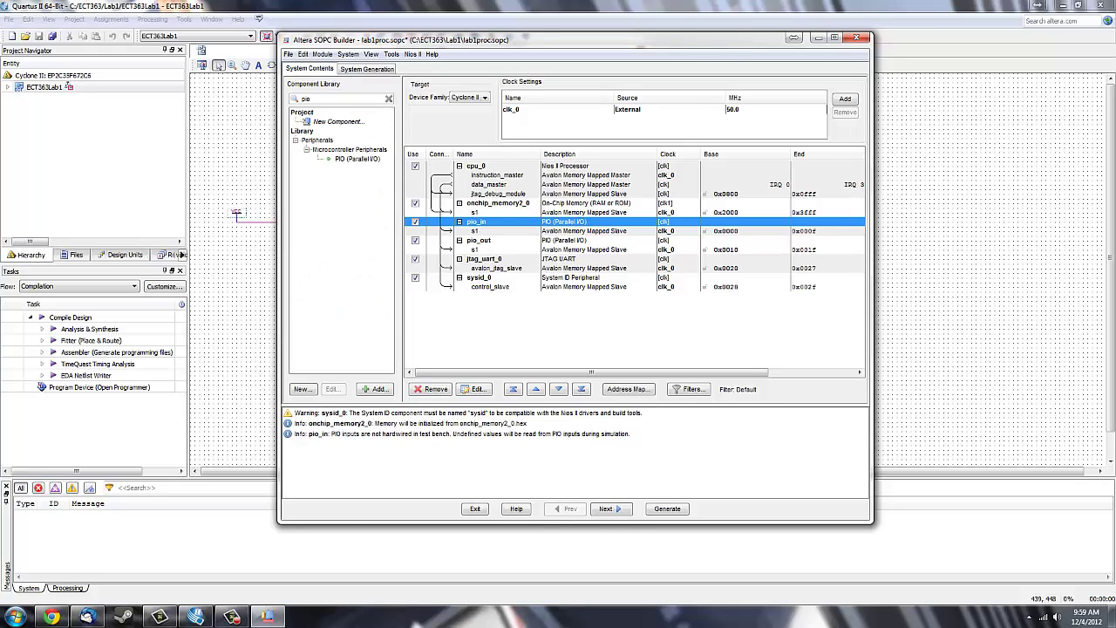
left_click(357, 158)
double_click(477, 221)
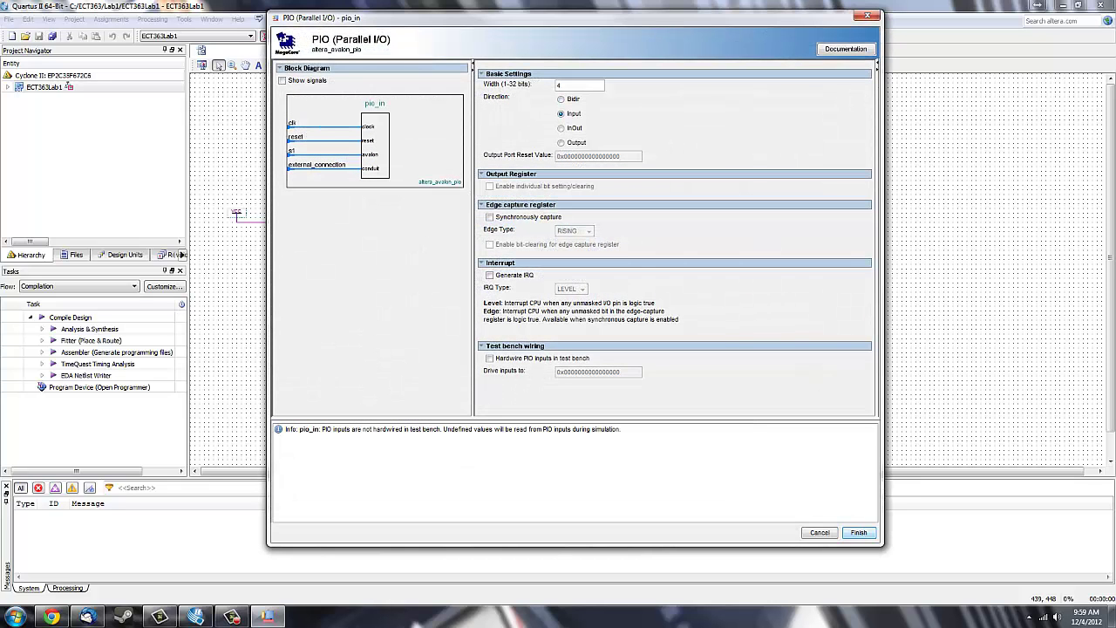
double_click(559, 85)
left_click(859, 533)
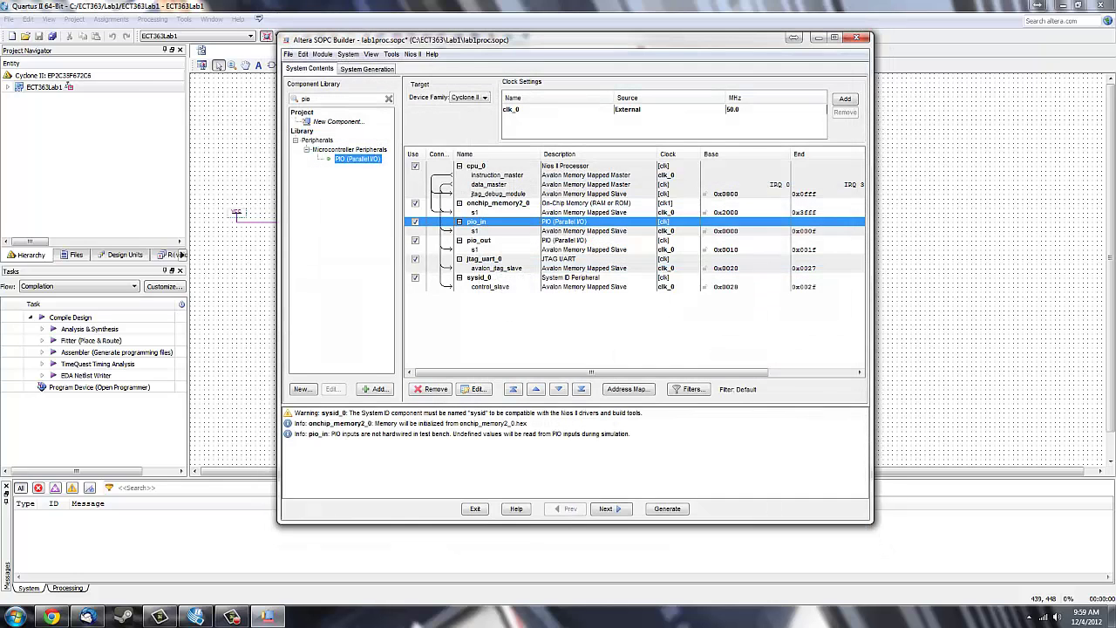
Review the pio_out component's width and direction settings, and look over the jtag_uart_0 and sysid_0 entries
left_click(479, 239)
double_click(479, 240)
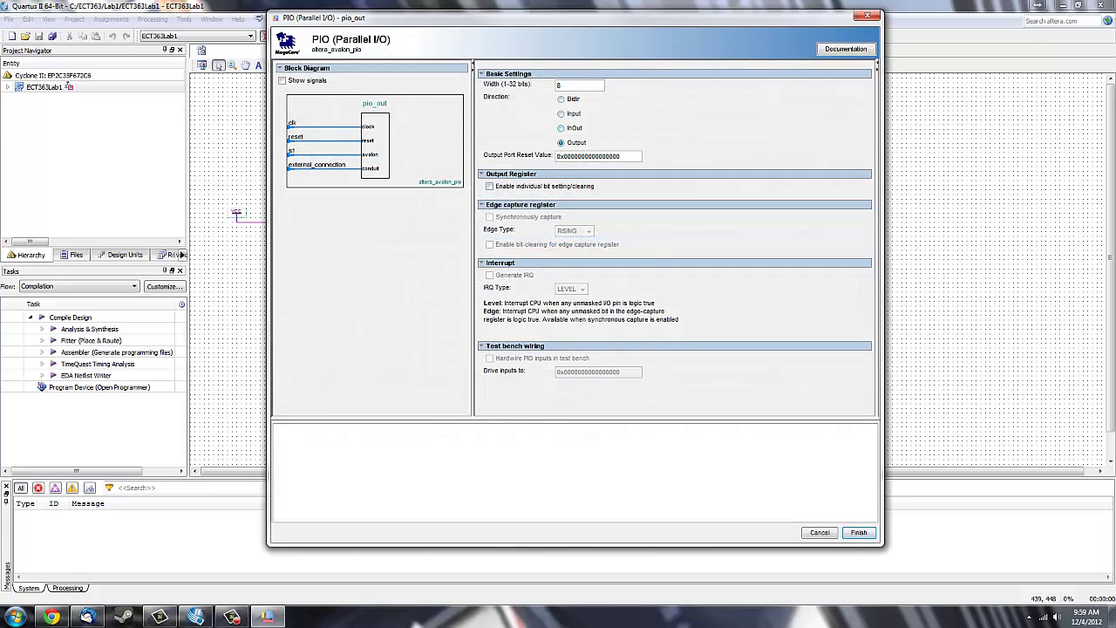
left_click(859, 532)
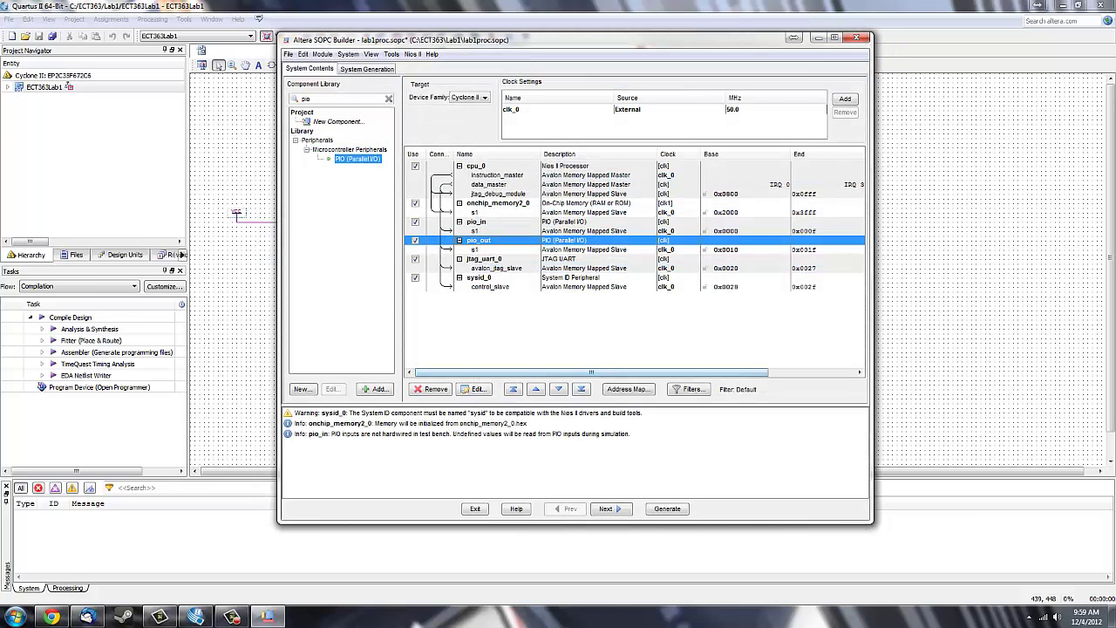
left_click(484, 259)
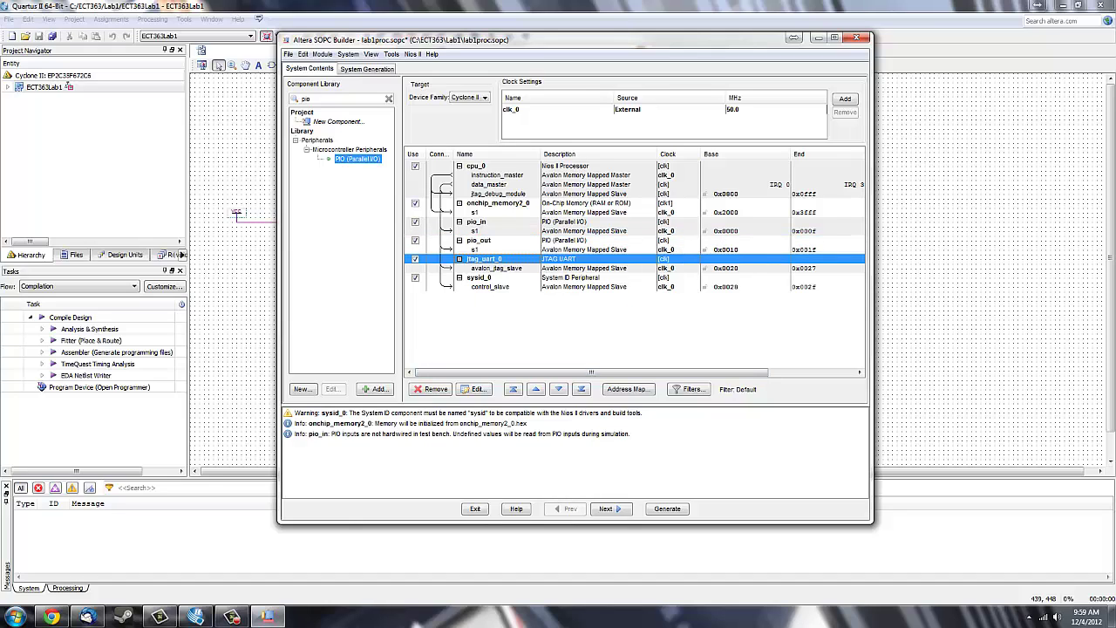
left_click(479, 277)
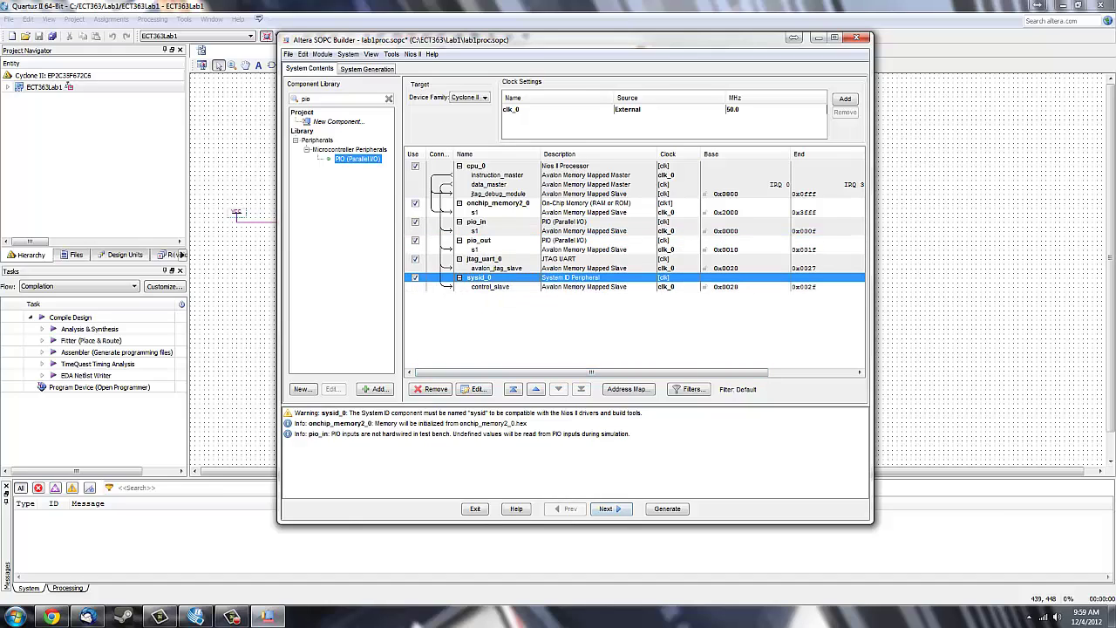
Generate the system with simulation files disabled, without saving the changes to lab1proc.sopc
left_click(611, 509)
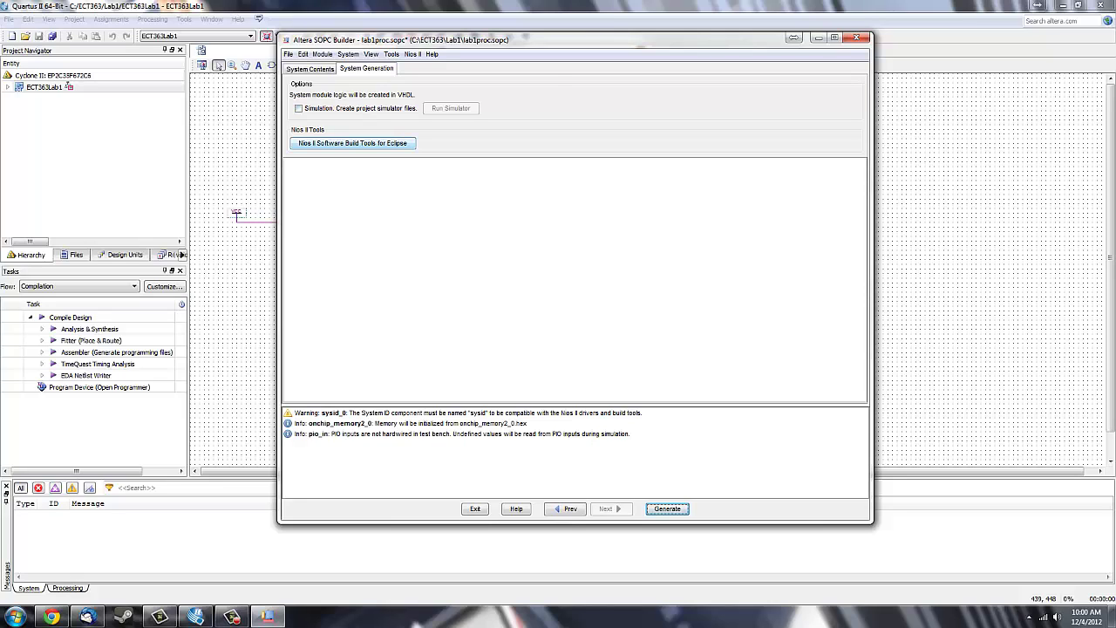
left_click(667, 508)
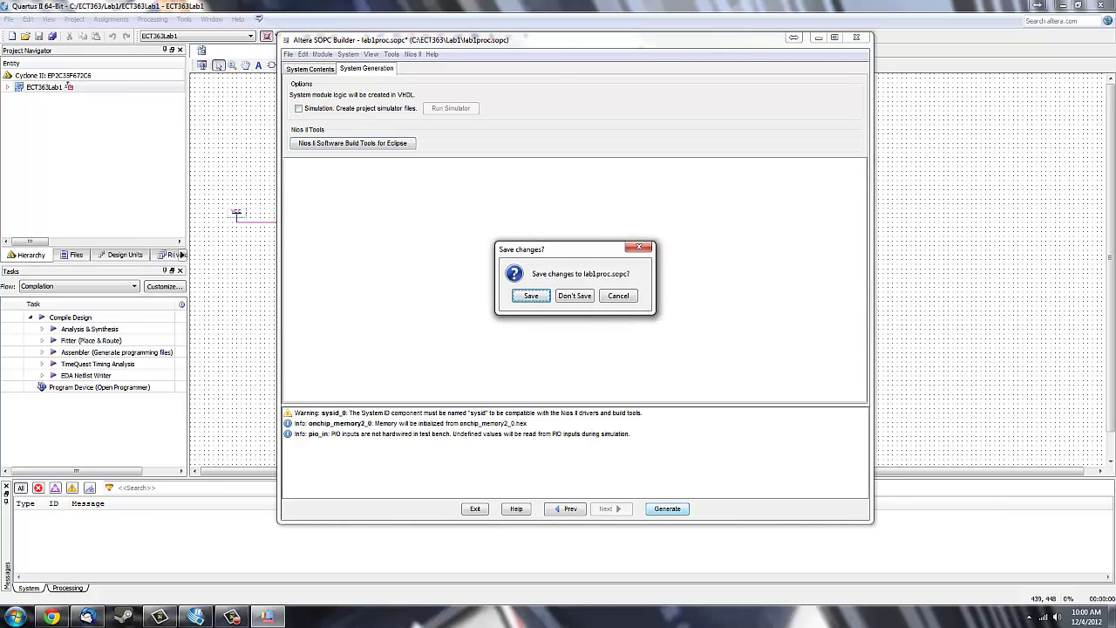
key("Tab")
key("Return")
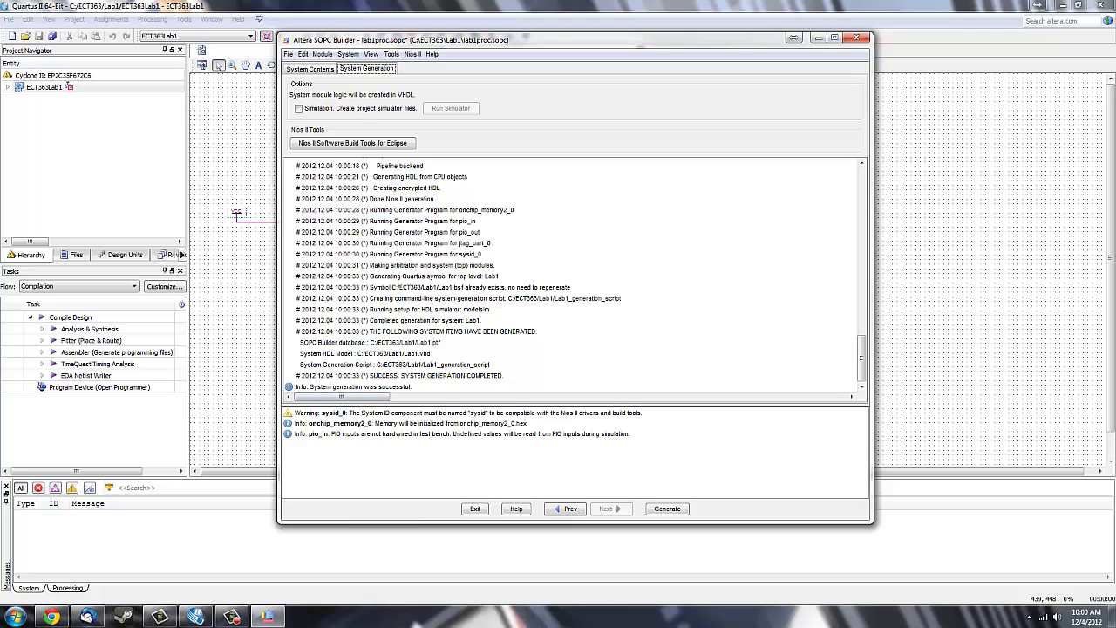
Close SOPC Builder without saving the changes to lab1proc.sopc, returning to the Quartus II schematic
left_click(856, 38)
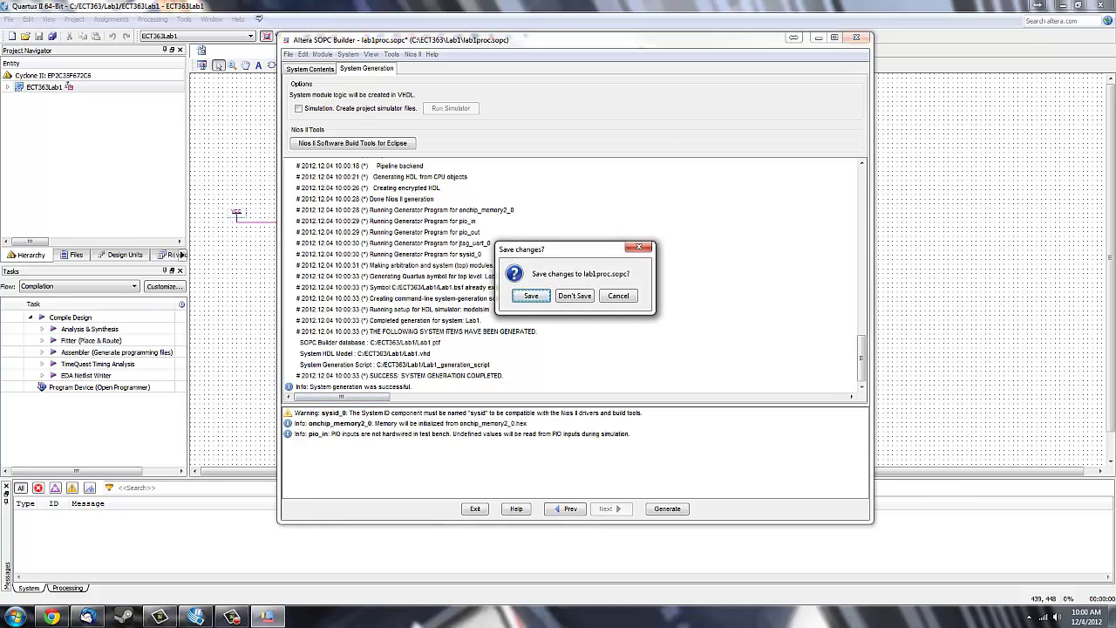
left_click(575, 295)
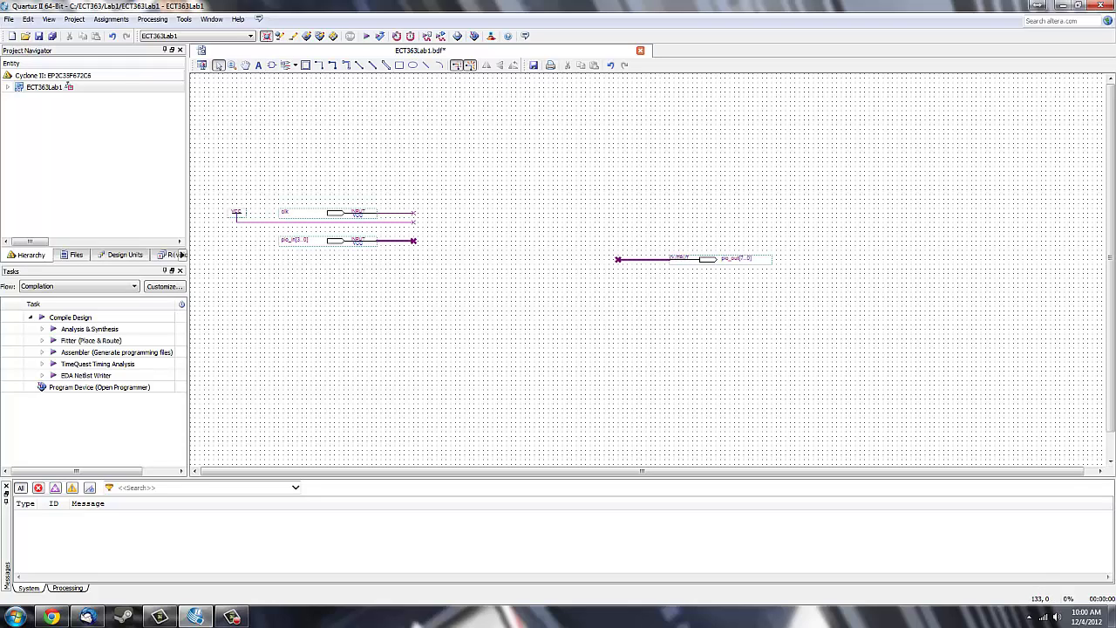
Insert the project's Lab1 symbol into the schematic so its ports meet the existing clk, VCC, pio_in and pio_out wires
left_click(272, 65)
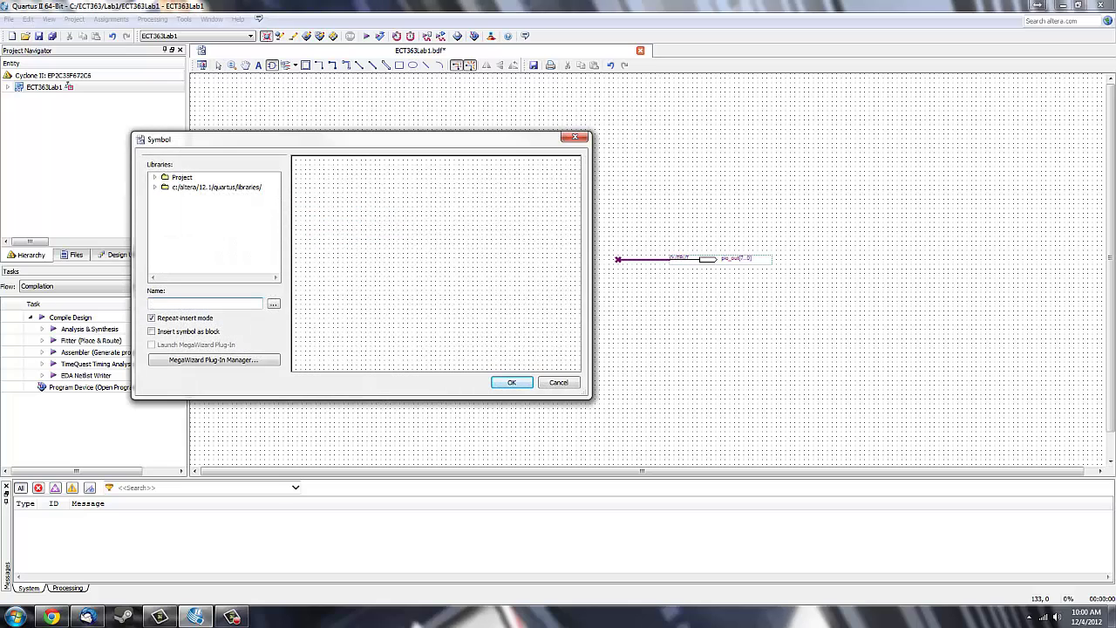
left_click(155, 177)
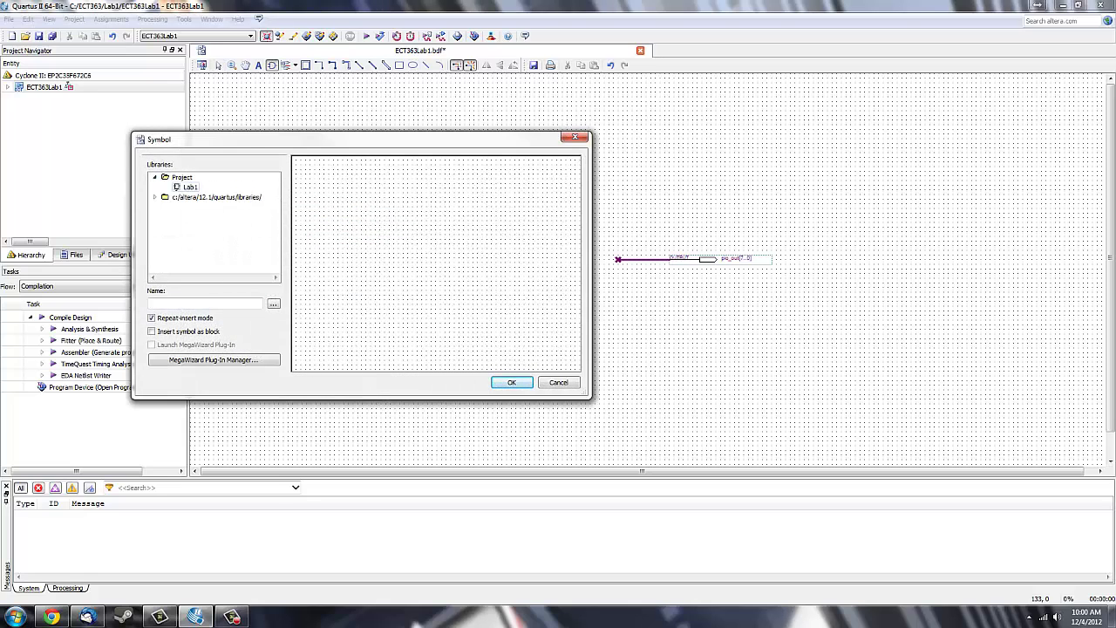
left_click(190, 187)
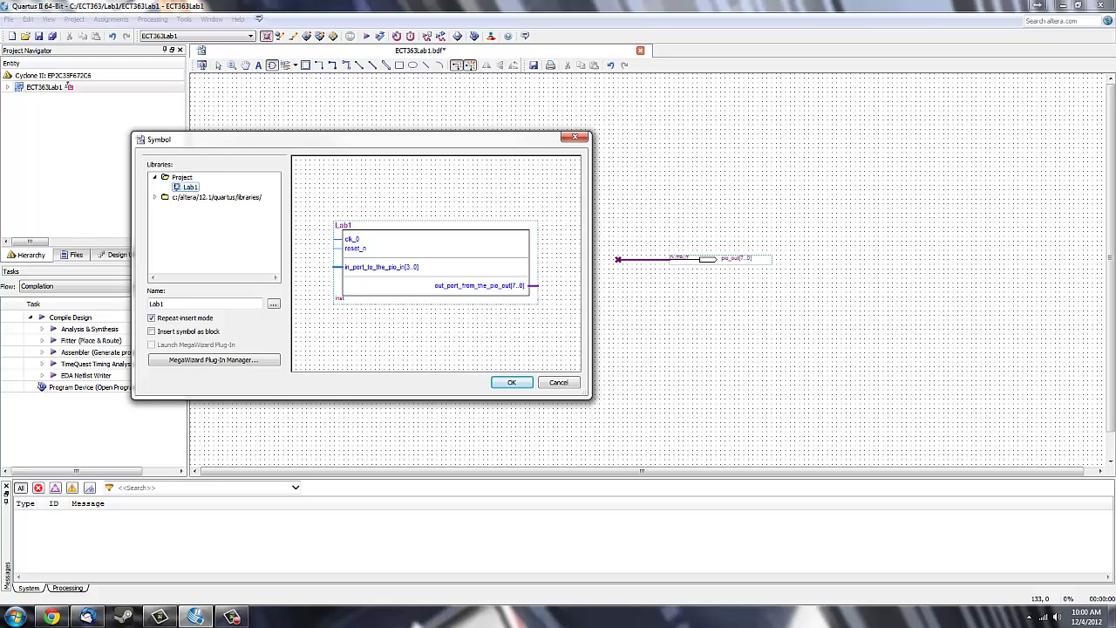
left_click(511, 382)
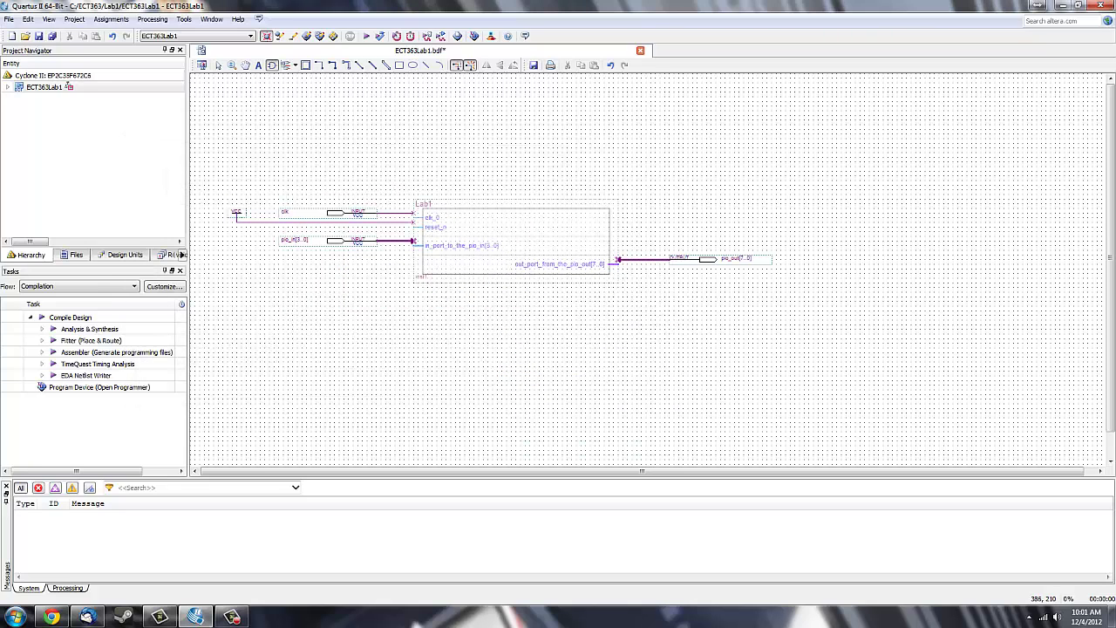
left_click(420, 201)
left_click(416, 198)
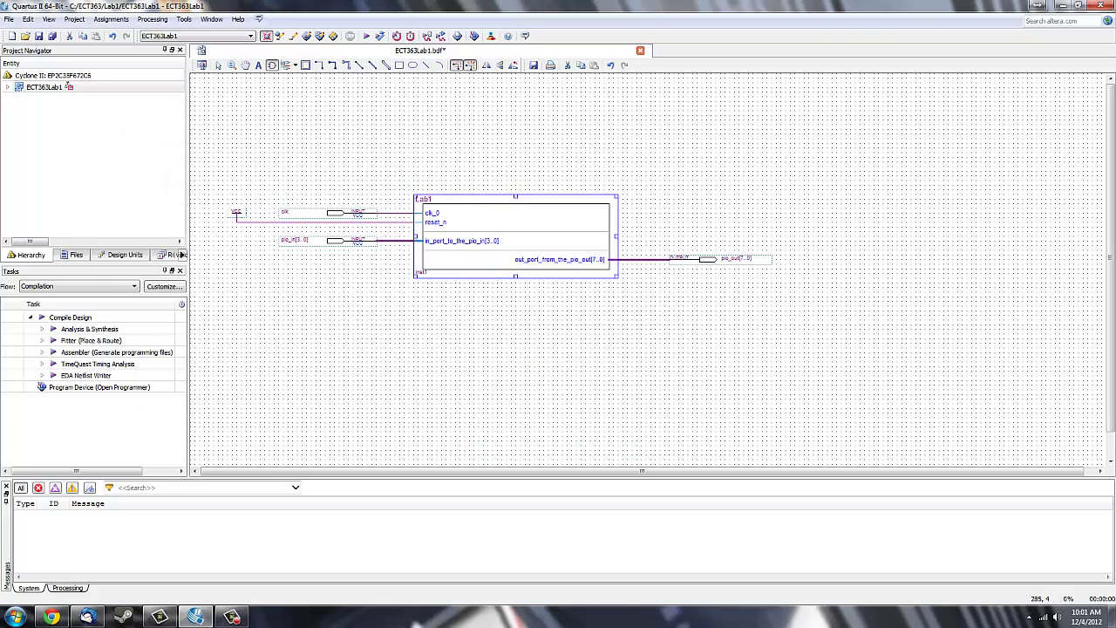
Save the ECT363Lab1.bdf schematic, leave symbol insertion, and start a full compilation of the project
left_click(51, 36)
right_click(242, 102)
key("Escape")
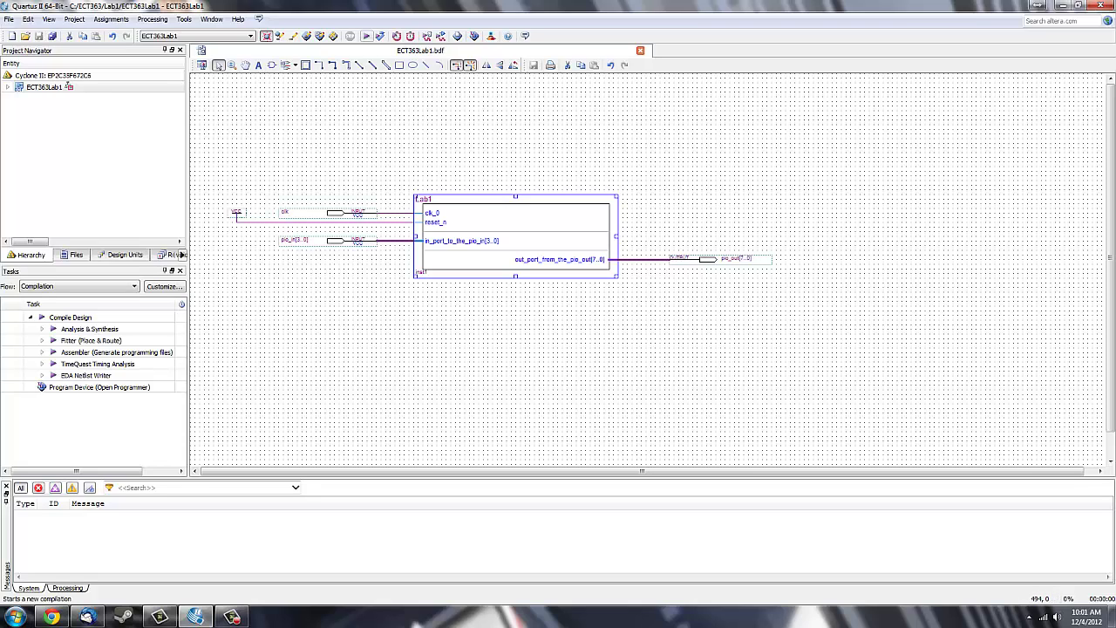
left_click(366, 36)
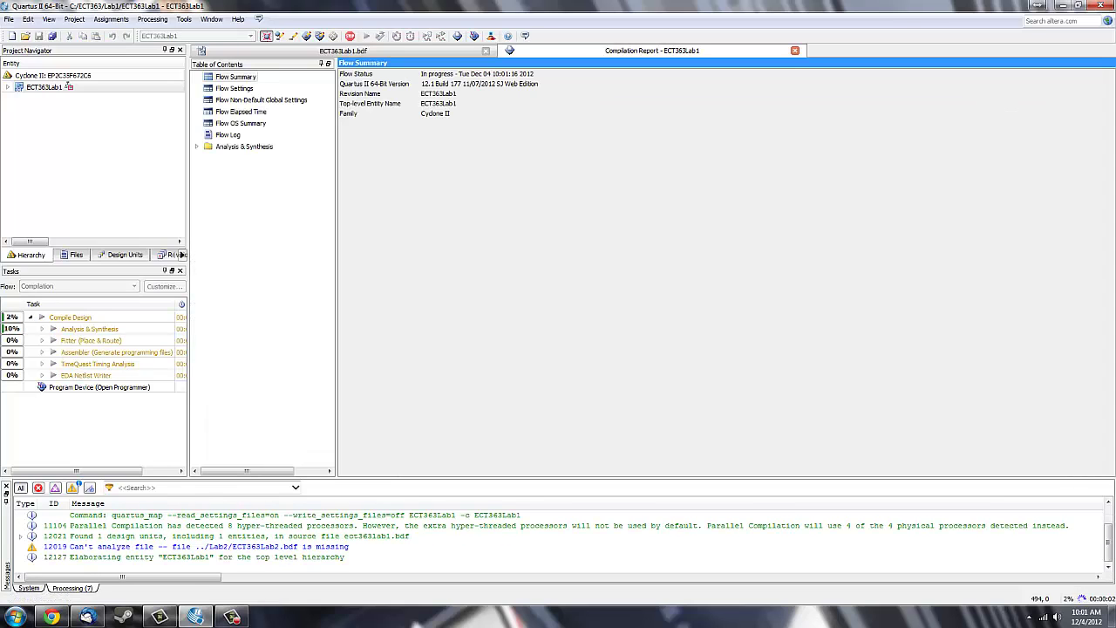